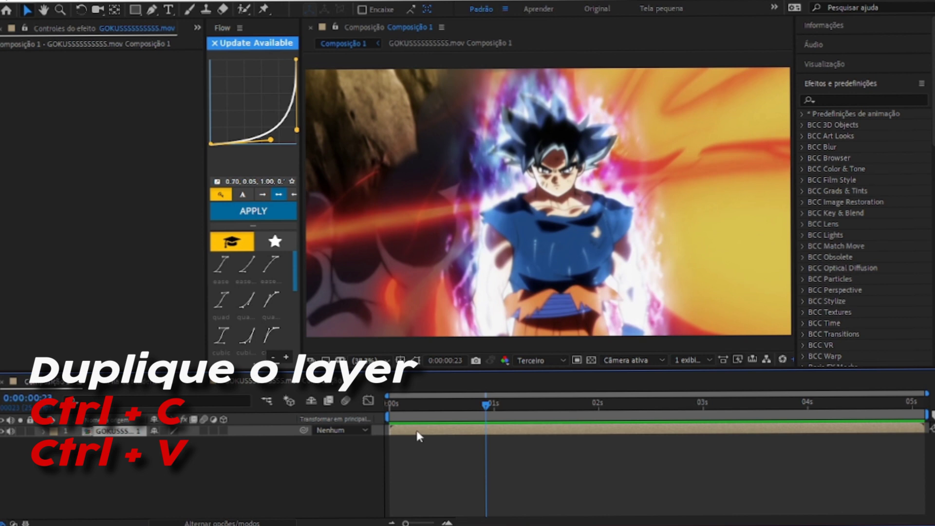
Duplicate the Goku layer, jump to an early frame, and start an effects search for S_Cartoon
{"action": "key", "text": "ctrl+c"}
{"action": "key", "text": "ctrl+v"}
{"action": "left_click", "coordinate": [398, 400]}
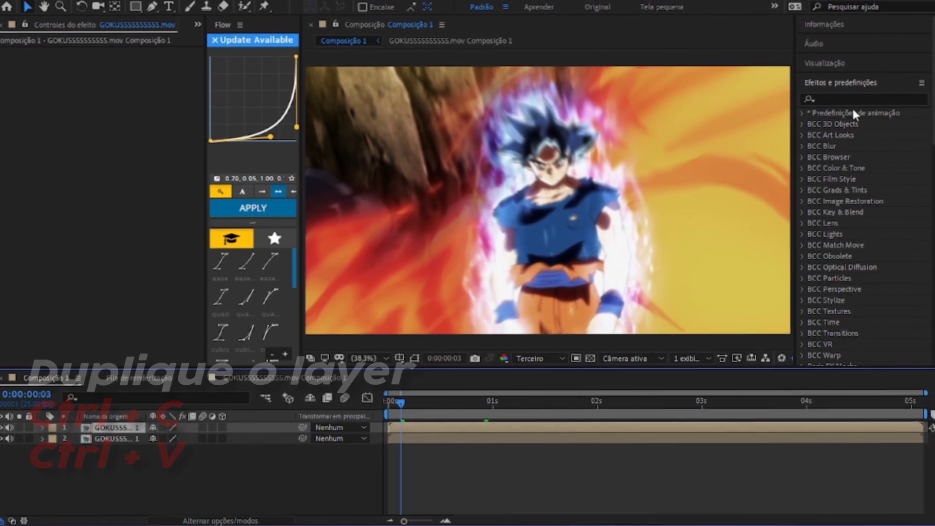
{"action": "type", "text": "s"}
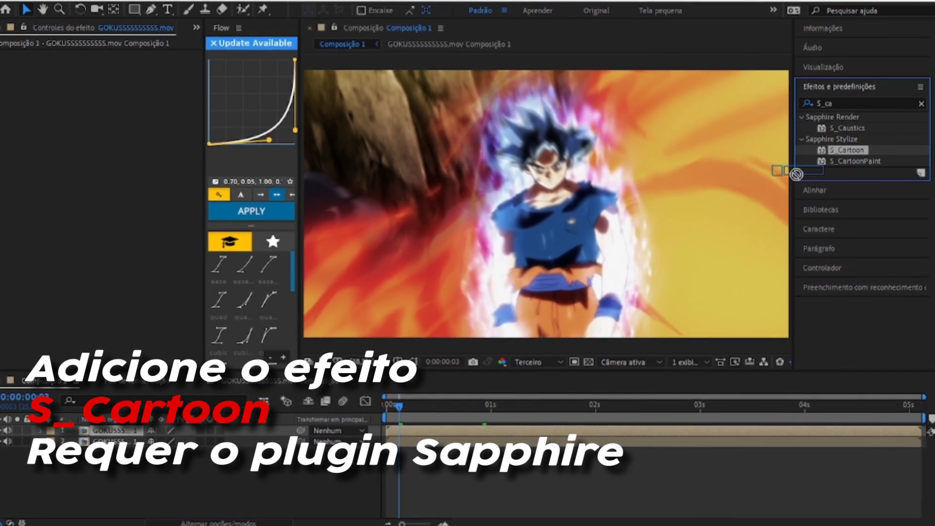
Apply S_Cartoon to the top layer with Edge Width 0, Edge Strength 1,500 and white edges
{"action": "left_click_drag", "start_coordinate": [467, 432], "coordinate": [467, 432]}
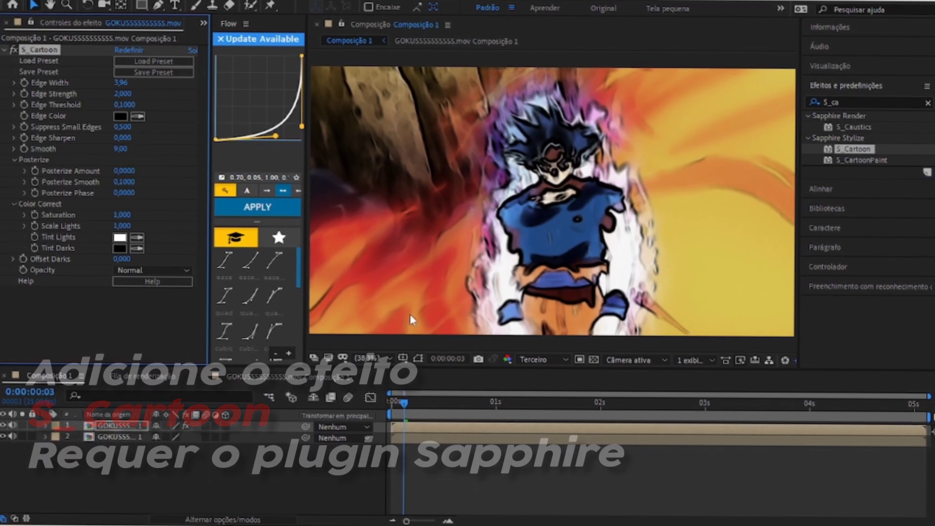
{"action": "mouse_move", "coordinate": [115, 83]}
{"action": "left_mouse_down"}
{"action": "mouse_move", "coordinate": [75, 93]}
{"action": "mouse_move", "coordinate": [159, 85]}
{"action": "left_mouse_up"}
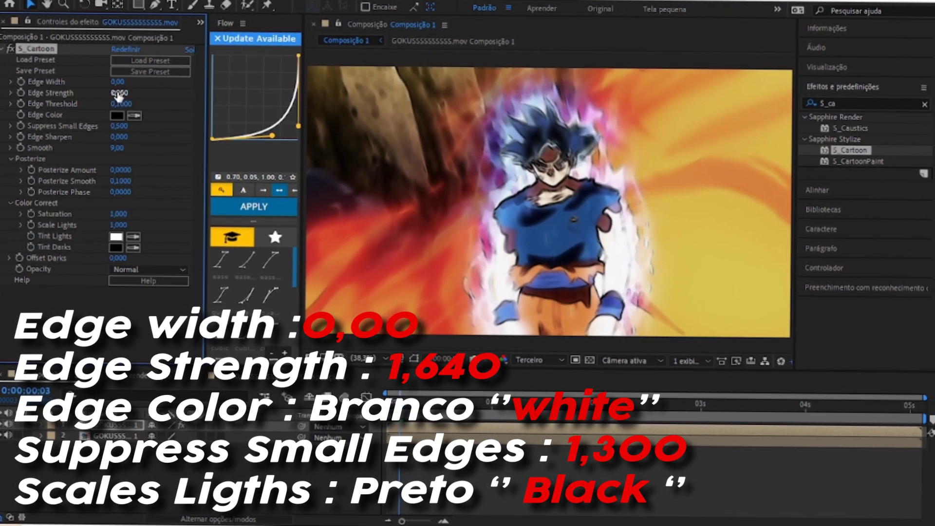
{"action": "left_click_drag", "start_coordinate": [162, 93], "coordinate": [152, 92]}
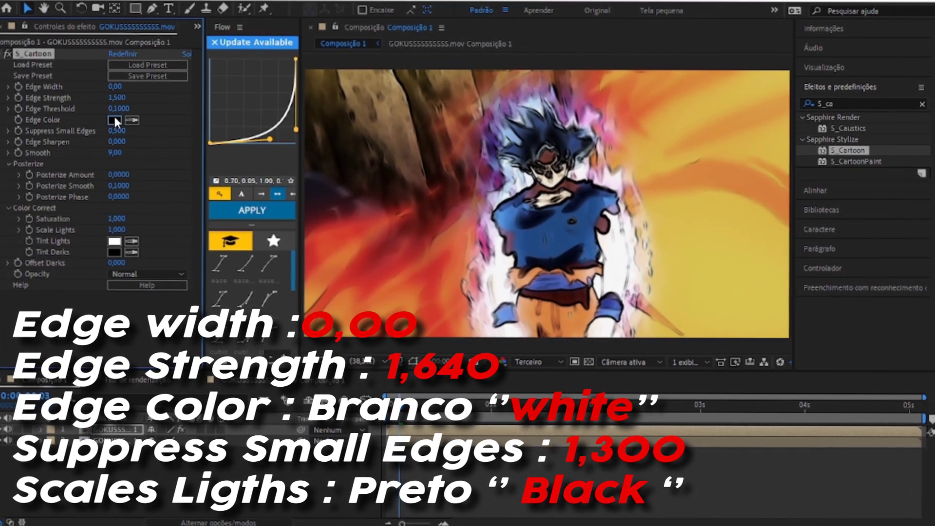
{"action": "left_click", "coordinate": [117, 120]}
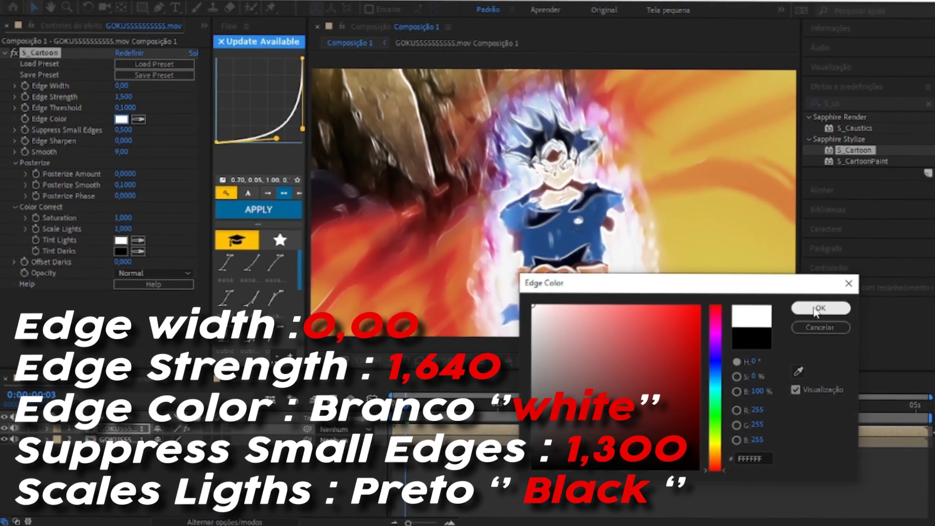
{"action": "left_click", "coordinate": [816, 310]}
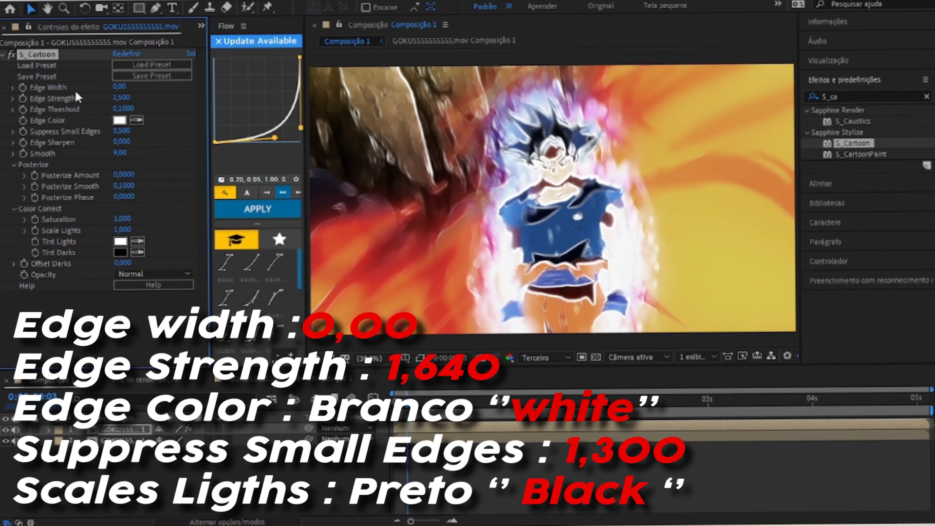
Set S_Cartoon Tint Lights to black, Suppress Small Edges to 1,300 and Edge Strength to 1,640
{"action": "left_click", "coordinate": [116, 241]}
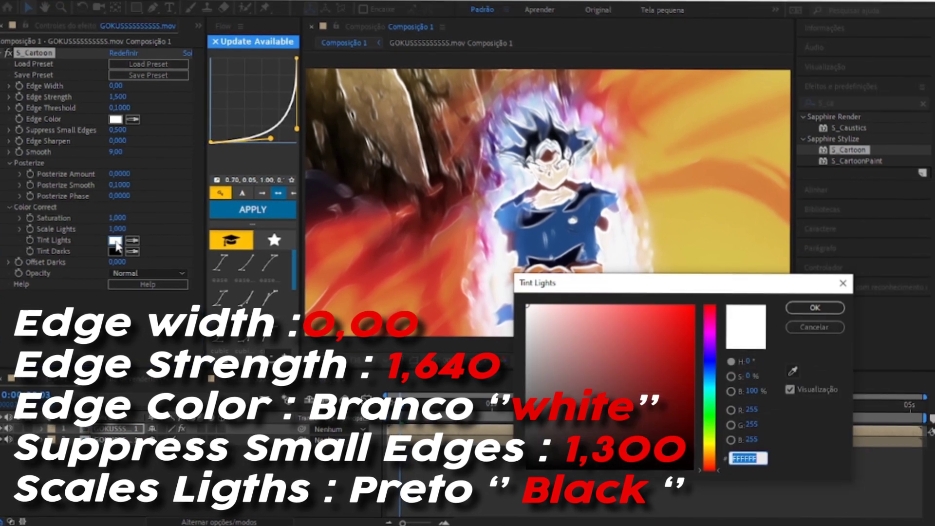
{"action": "left_click_drag", "start_coordinate": [602, 384], "coordinate": [514, 504]}
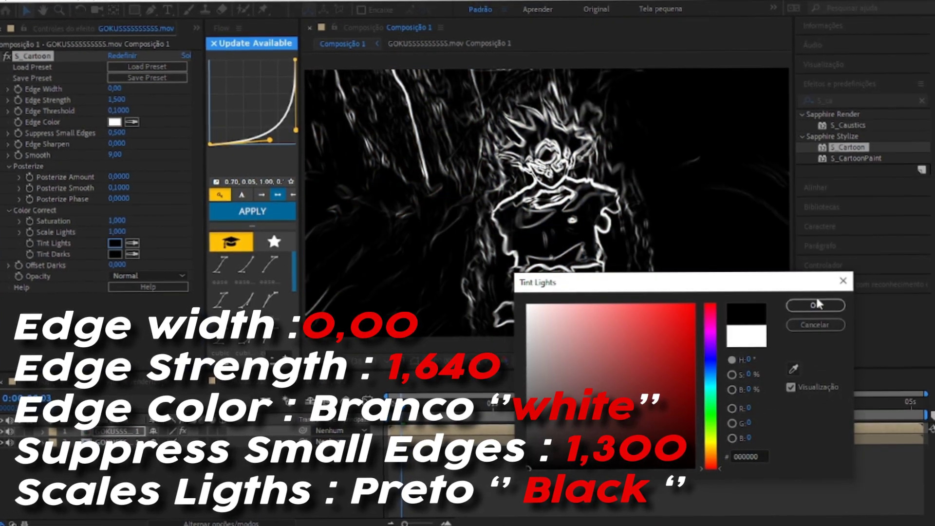
{"action": "left_click", "coordinate": [817, 306]}
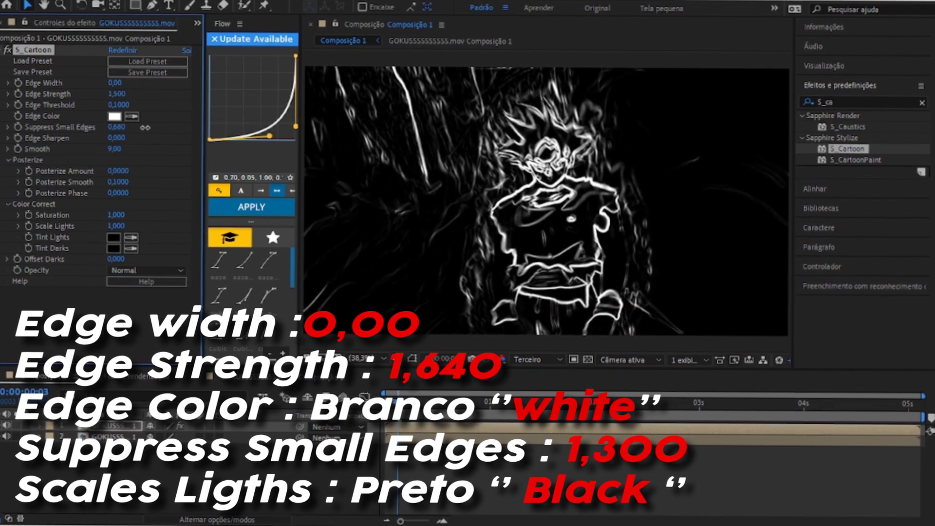
{"action": "left_click_drag", "start_coordinate": [144, 128], "coordinate": [168, 127]}
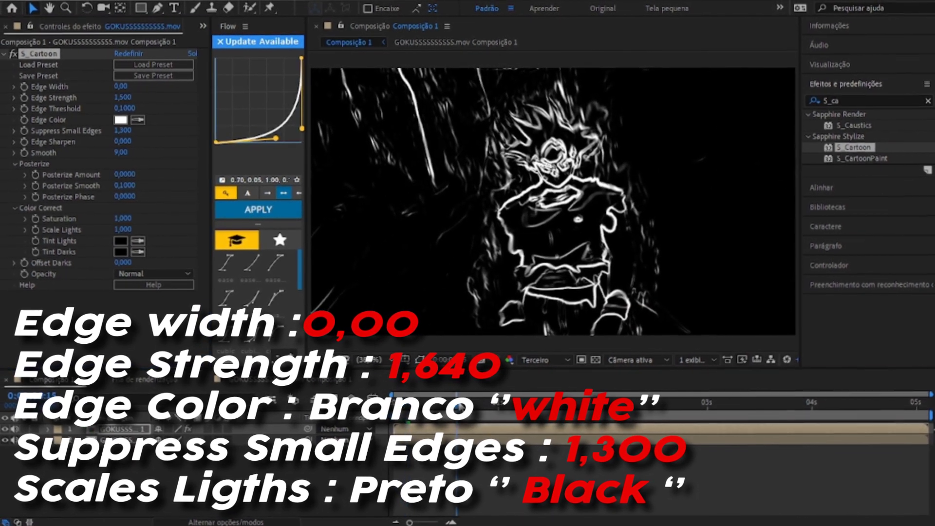
{"action": "left_click_drag", "start_coordinate": [116, 98], "coordinate": [131, 100]}
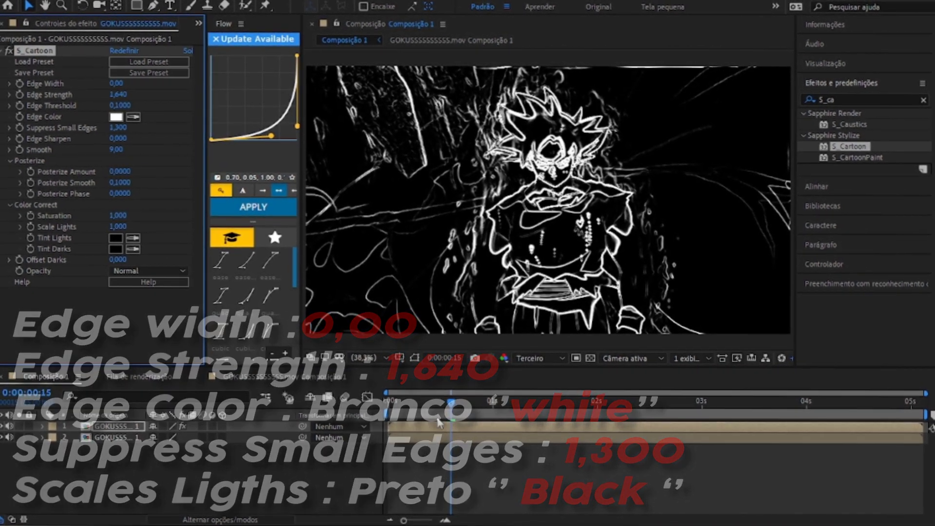
{"action": "mouse_move", "coordinate": [453, 402]}
{"action": "left_mouse_down"}
{"action": "mouse_move", "coordinate": [408, 402]}
{"action": "mouse_move", "coordinate": [621, 414]}
{"action": "mouse_move", "coordinate": [489, 406]}
{"action": "left_mouse_up"}
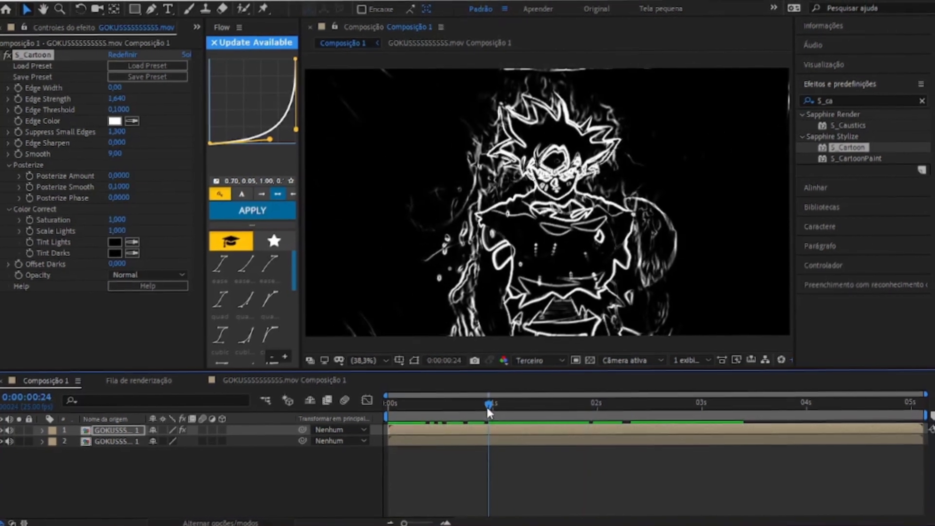
Search 'Deep' and apply Deep Glow to the top outline layer with Radius 531
{"action": "left_click", "coordinate": [840, 101]}
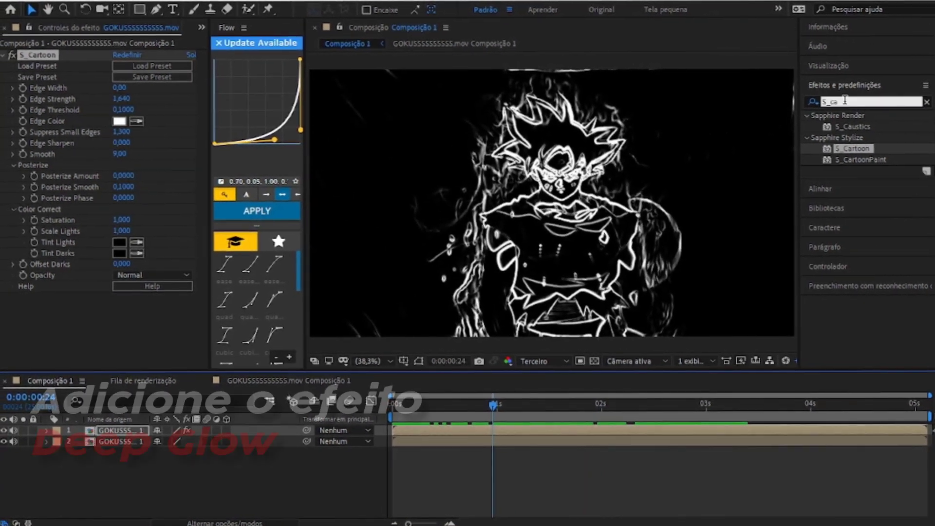
{"action": "type", "text": "Deep"}
{"action": "left_click_drag", "start_coordinate": [846, 129], "coordinate": [481, 427]}
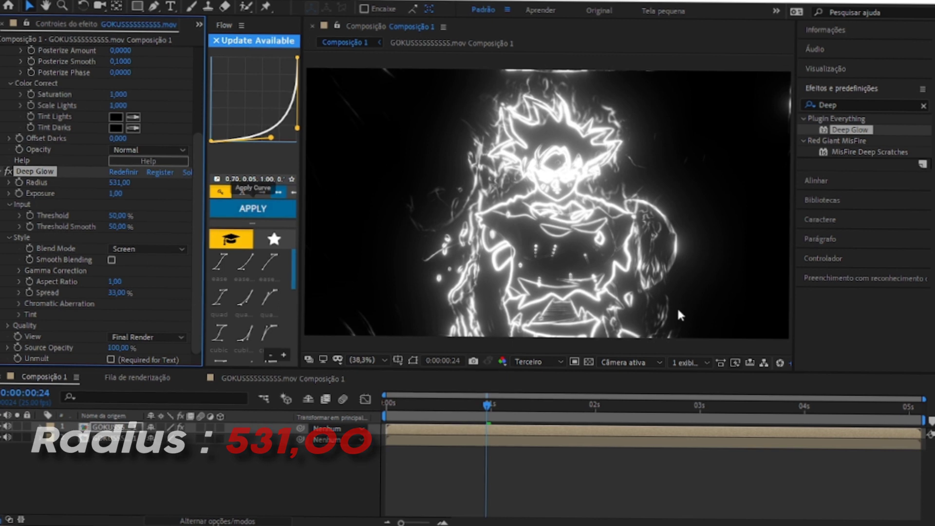
Search 'S_clo' and apply S_CloudsPsyko to the top layer
{"action": "left_click", "coordinate": [811, 103]}
{"action": "type", "text": "S"}
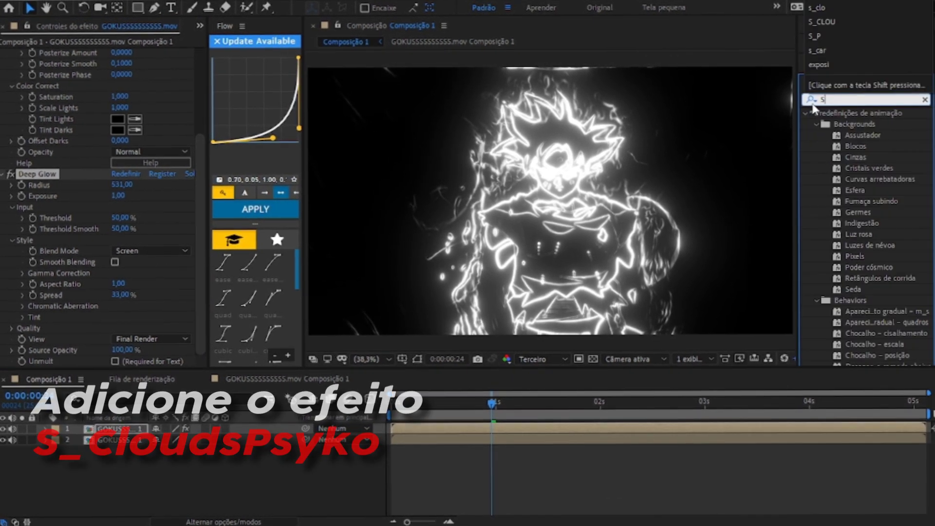
{"action": "type", "text": "_cloud"}
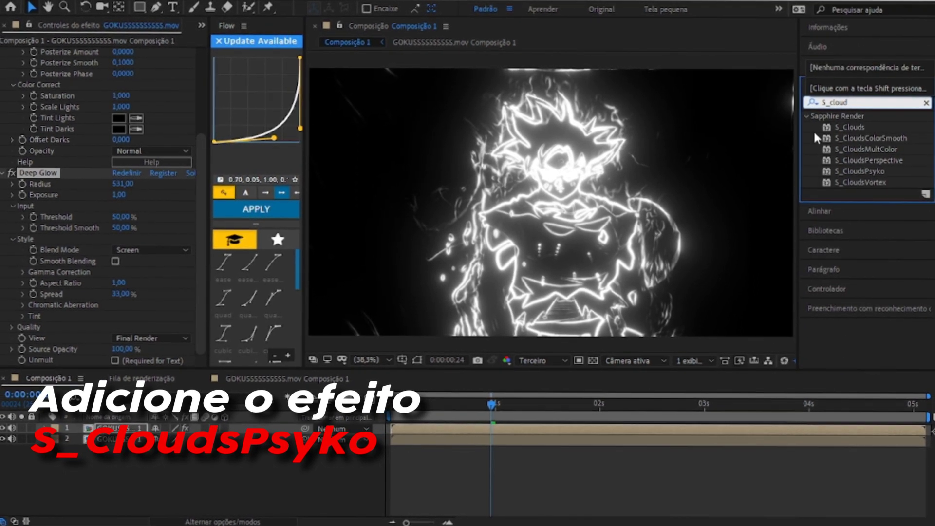
{"action": "mouse_move", "coordinate": [852, 171]}
{"action": "left_mouse_down"}
{"action": "mouse_move", "coordinate": [467, 433]}
{"action": "mouse_move", "coordinate": [516, 406]}
{"action": "left_mouse_up"}
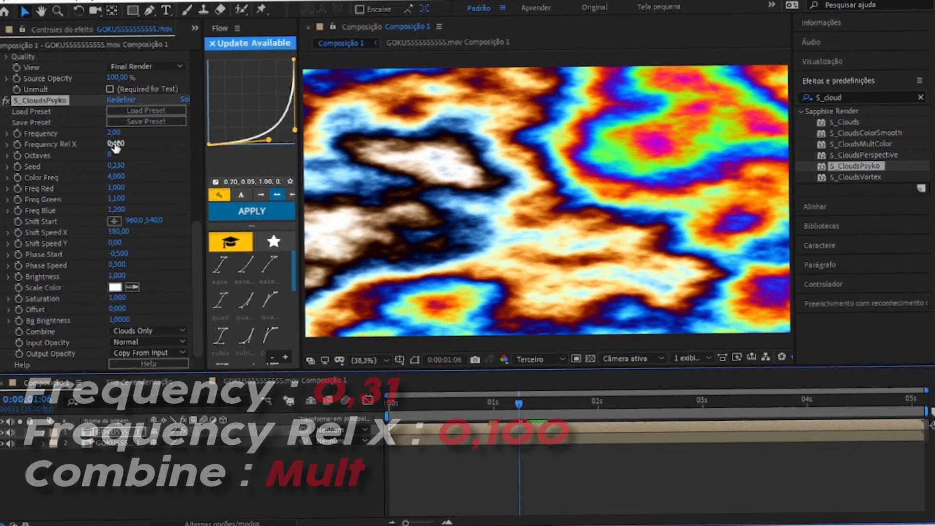
Tune S_CloudsPsyko to Frequency 0,31 and Frequency Rel X 0,100, checking different frames
{"action": "left_click_drag", "start_coordinate": [116, 148], "coordinate": [122, 147]}
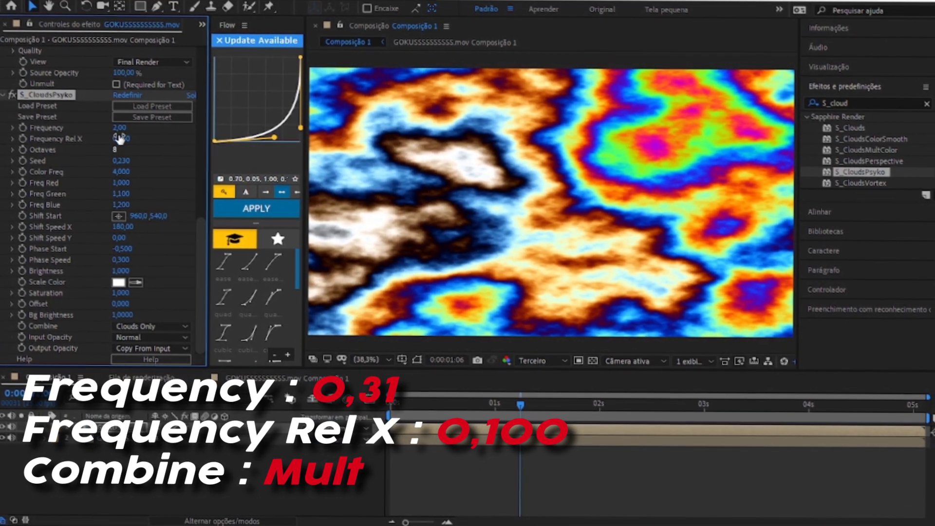
{"action": "left_click_drag", "start_coordinate": [120, 129], "coordinate": [95, 130]}
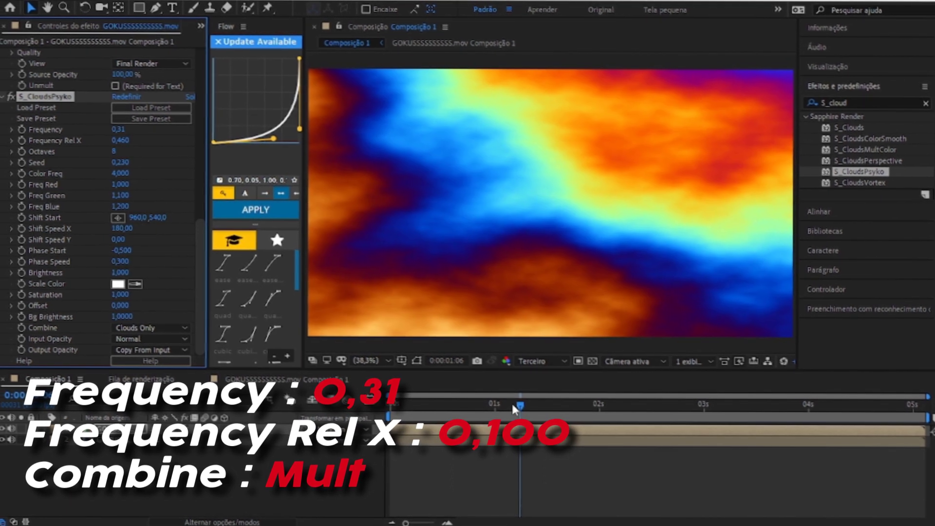
{"action": "left_click_drag", "start_coordinate": [534, 415], "coordinate": [589, 415]}
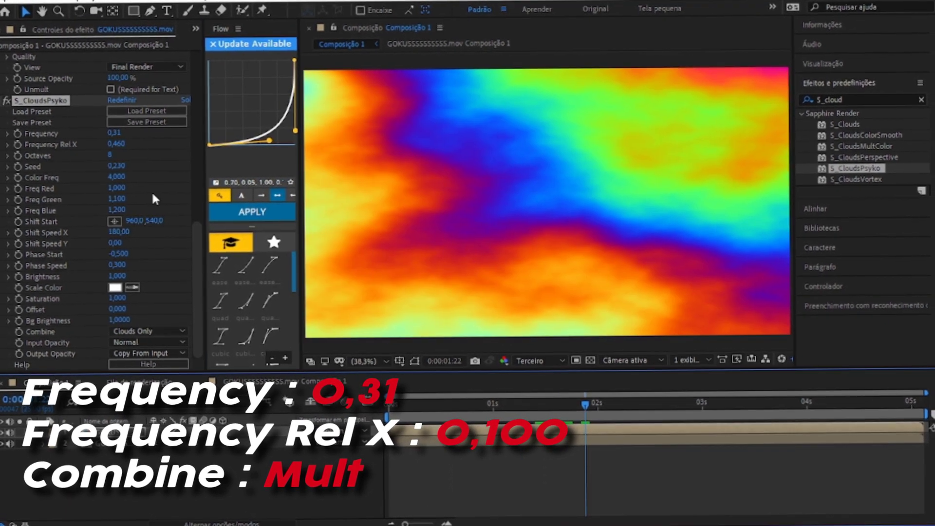
{"action": "mouse_move", "coordinate": [117, 142]}
{"action": "left_mouse_down"}
{"action": "mouse_move", "coordinate": [100, 146]}
{"action": "mouse_move", "coordinate": [118, 133]}
{"action": "left_mouse_up"}
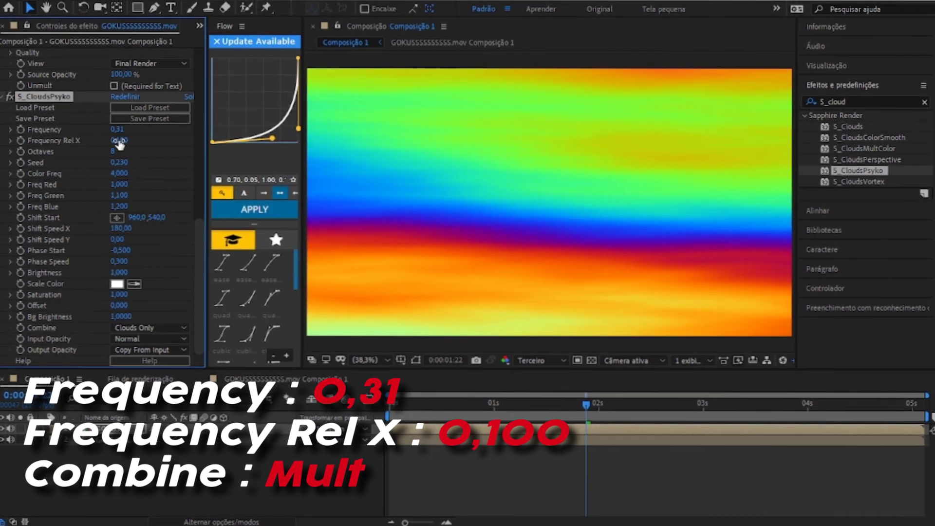
{"action": "mouse_move", "coordinate": [527, 410]}
{"action": "left_mouse_down"}
{"action": "mouse_move", "coordinate": [530, 403]}
{"action": "mouse_move", "coordinate": [480, 394]}
{"action": "left_mouse_up"}
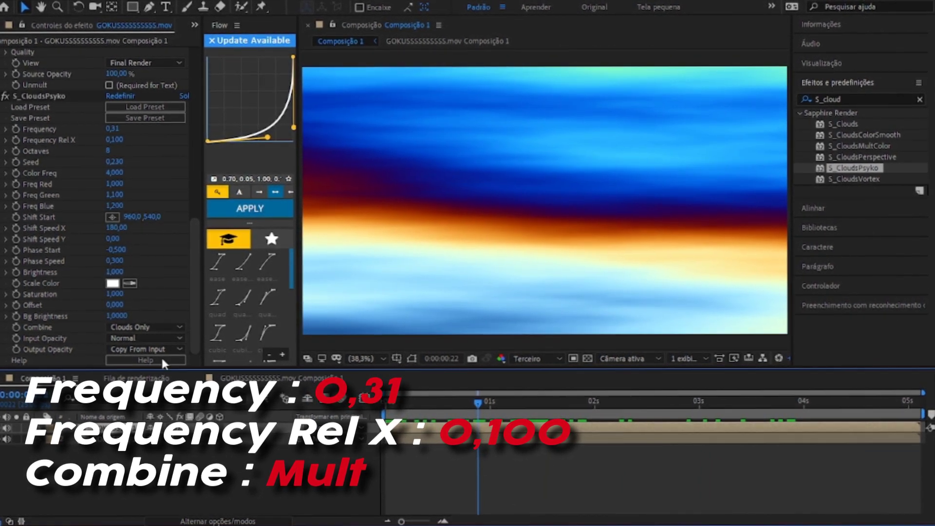
Set S_CloudsPsyko Combine to Mult and preview the rainbow outlines from the clip start
{"action": "left_click", "coordinate": [162, 326]}
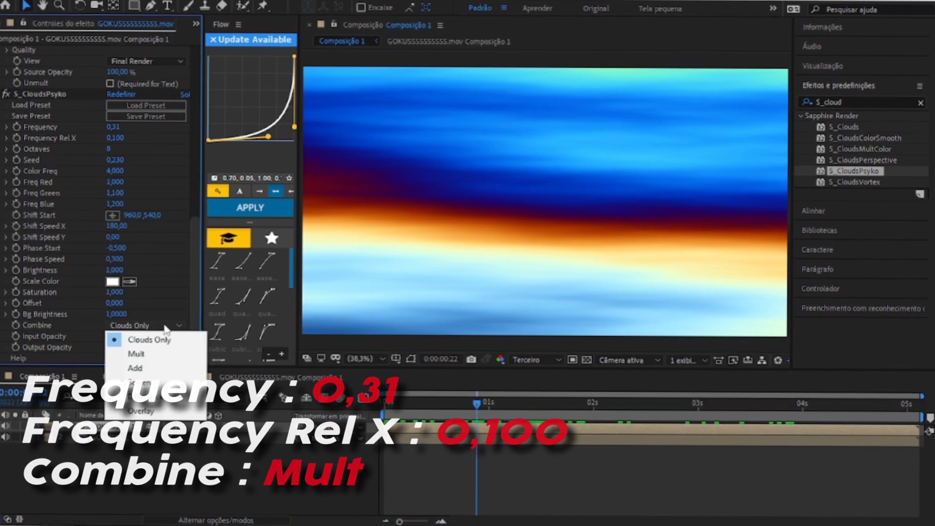
{"action": "left_click", "coordinate": [147, 357]}
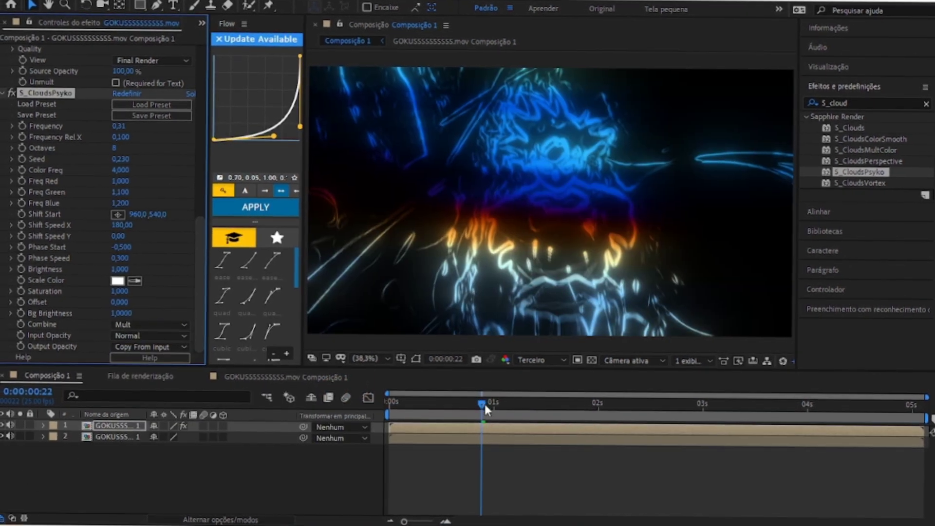
{"action": "left_click", "coordinate": [393, 407]}
{"action": "key", "text": "space"}
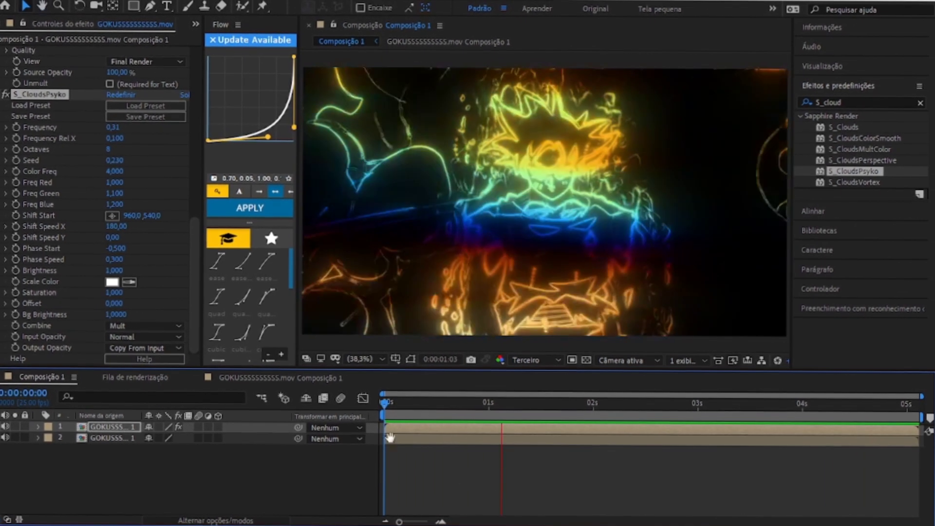
{"action": "key", "text": "space"}
Set the top layer's blend mode to Screen (Tela) and preview the blended clip
{"action": "left_click", "coordinate": [387, 405]}
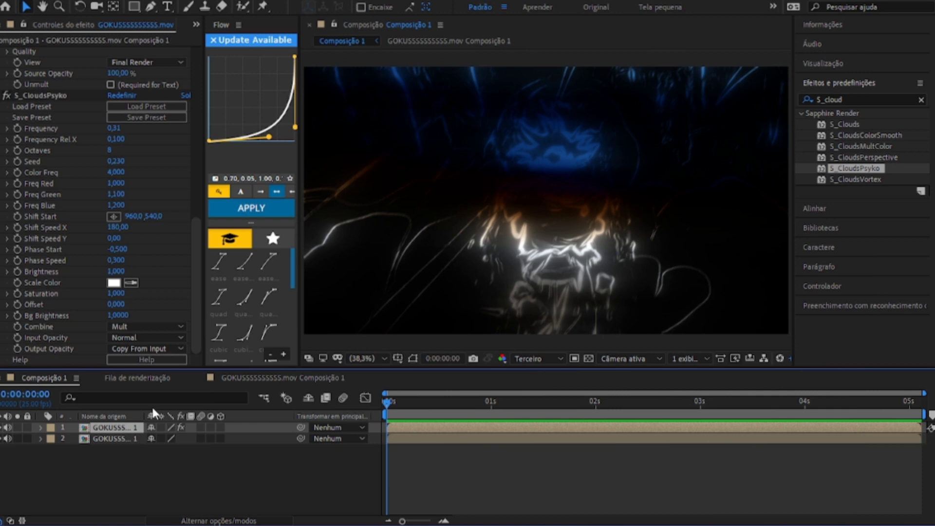
{"action": "right_click", "coordinate": [123, 429]}
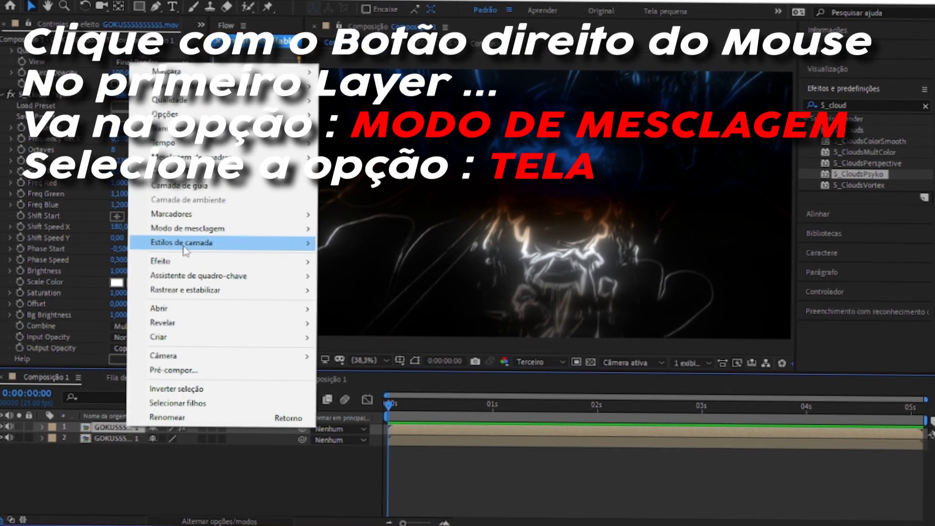
{"action": "mouse_move", "coordinate": [202, 229]}
{"action": "left_click", "coordinate": [363, 223]}
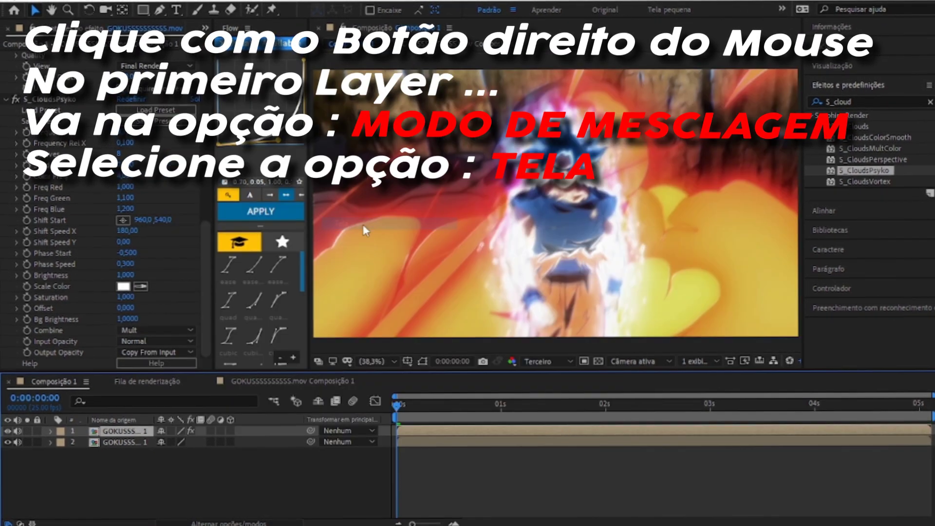
{"action": "key", "text": "space"}
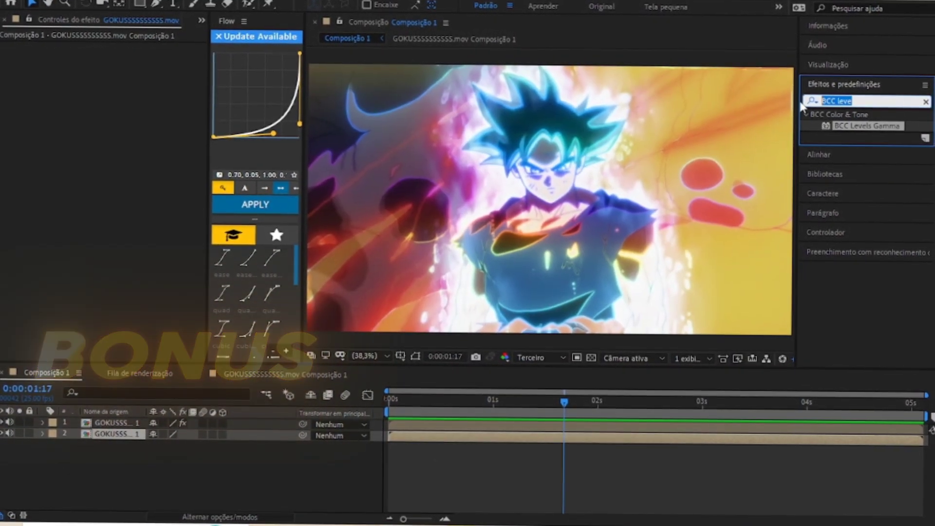
Search the effects list for 'BCC' to find BCC Levels Gamma
{"action": "type", "text": "b"}
{"action": "key", "text": "BackSpace"}
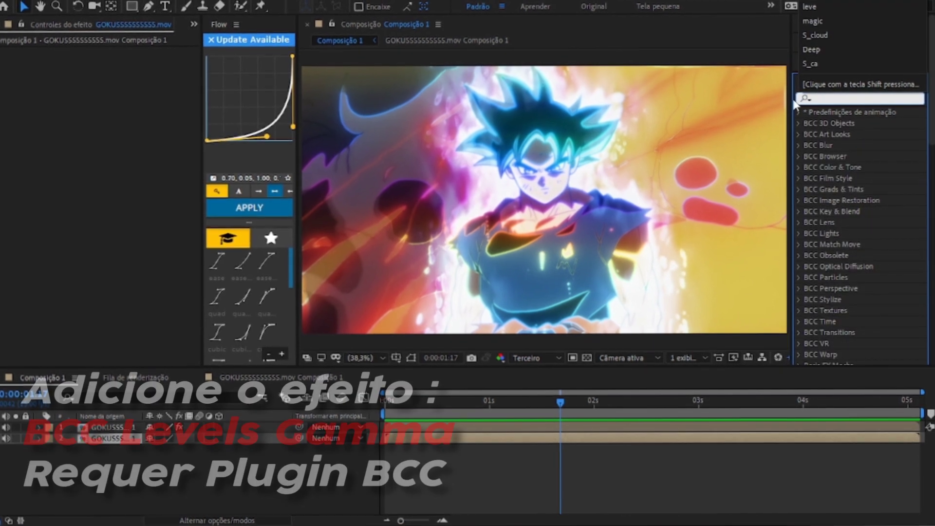
{"action": "type", "text": "BCC lev"}
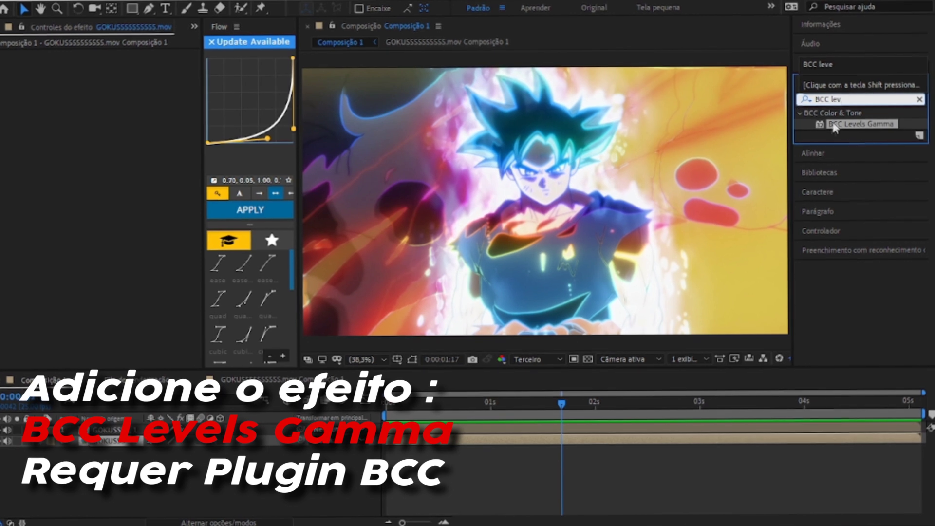
Apply BCC Levels Gamma to layer 2 with Input Black 64,6 and Input White 243,9
{"action": "left_click_drag", "start_coordinate": [496, 432], "coordinate": [501, 437]}
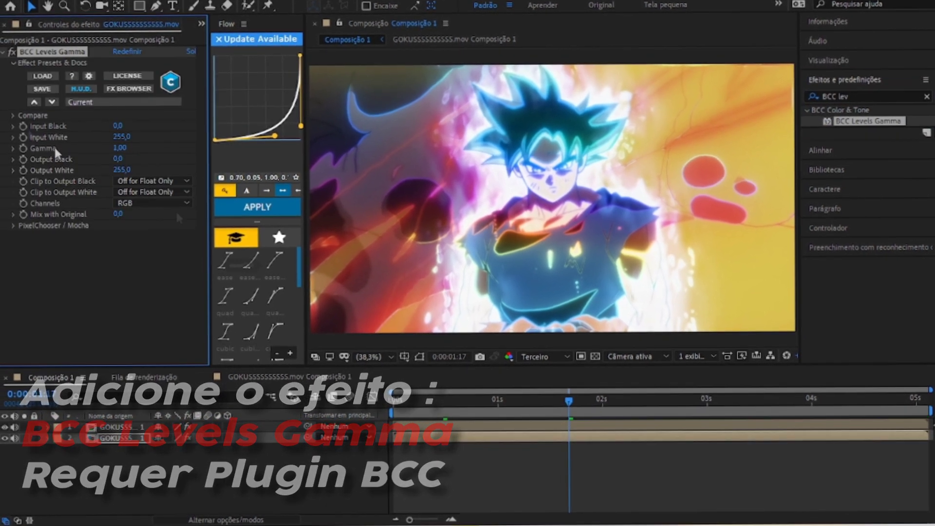
{"action": "left_click", "coordinate": [11, 127]}
{"action": "left_click_drag", "start_coordinate": [28, 146], "coordinate": [68, 151]}
{"action": "left_click", "coordinate": [9, 156]}
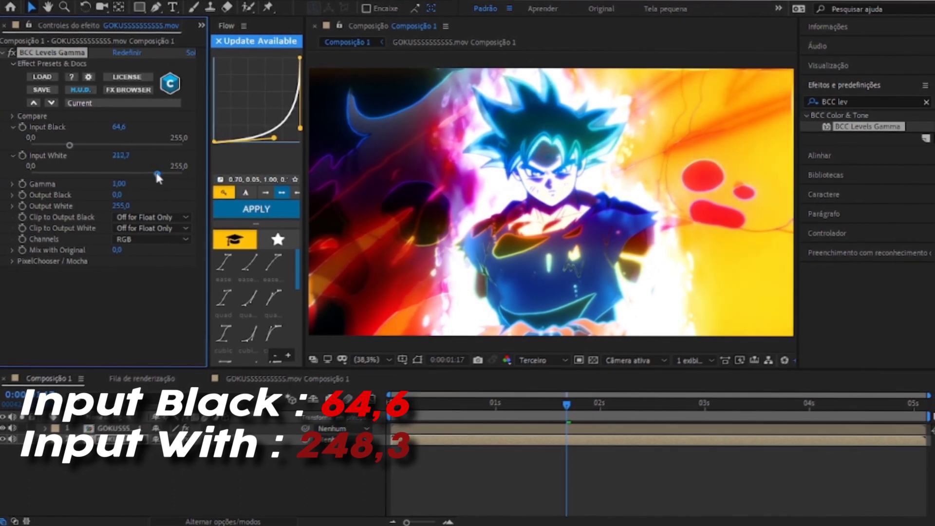
{"action": "left_click_drag", "start_coordinate": [185, 173], "coordinate": [172, 177]}
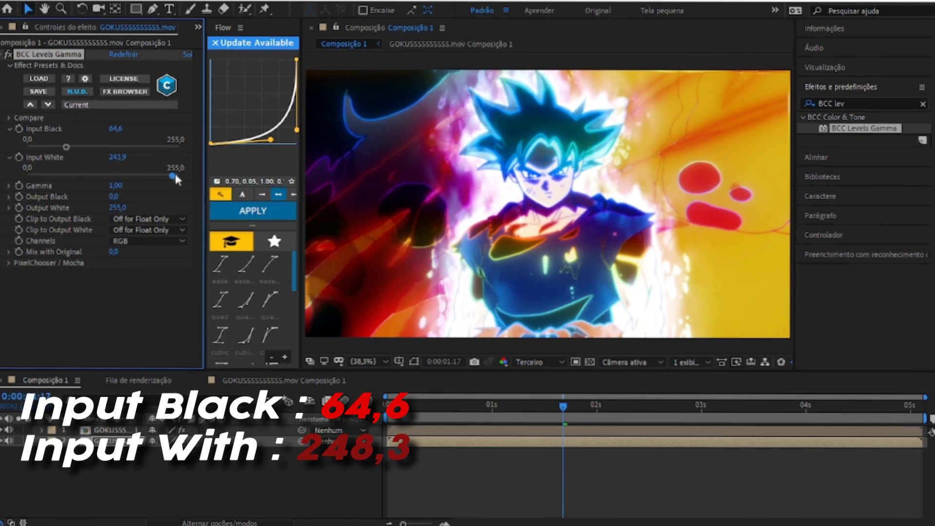